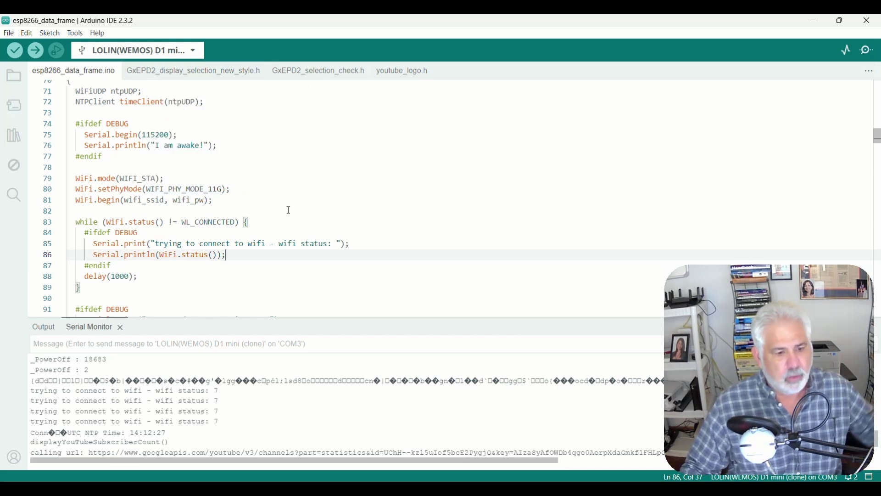
# Step: Clear the Serial Monitor output and let the ESP8266 run again to log WiFi, NTP and HTTPS 200
pyautogui.moveTo(731, 277)
pyautogui.mouseDown()
pyautogui.moveTo(697, 63)
pyautogui.moveTo(730, 33)
pyautogui.mouseUp()
pyautogui.click(870, 327)
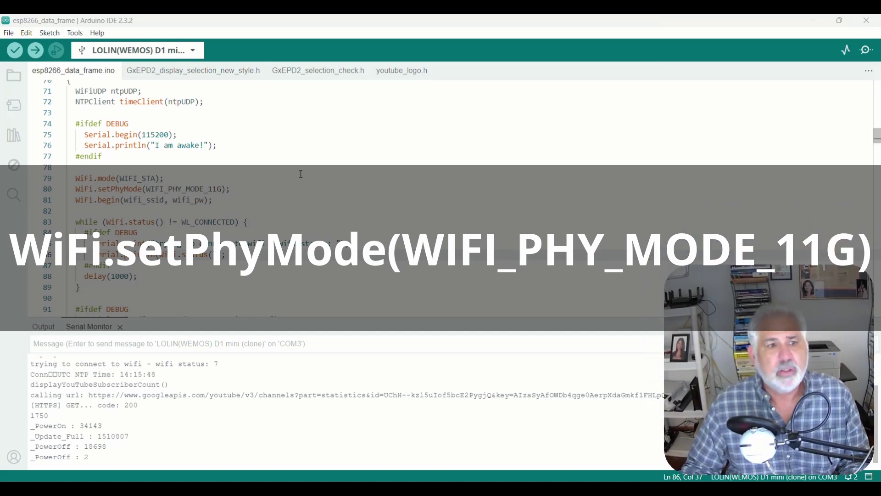
# Step: Highlight WiFi.setPhyMode(WIFI_PHY_MODE_11G); on line 80 of the sketch
pyautogui.moveTo(75, 189); pyautogui.dragTo(237, 188)
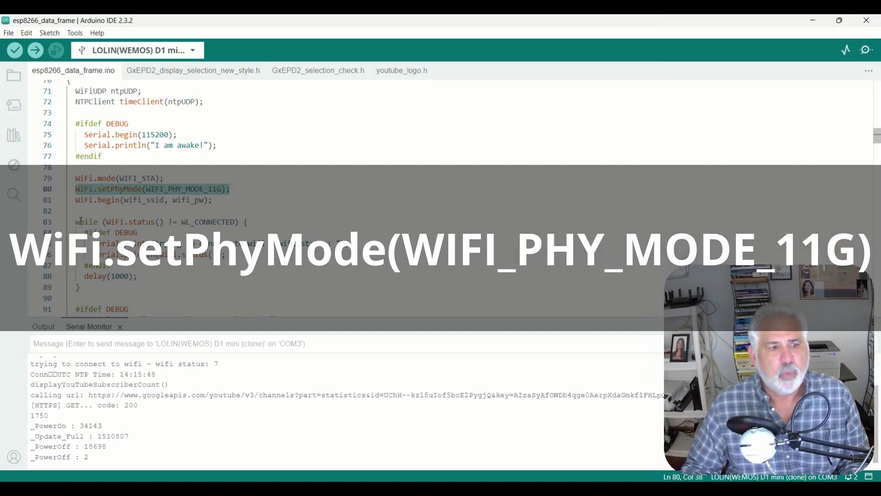